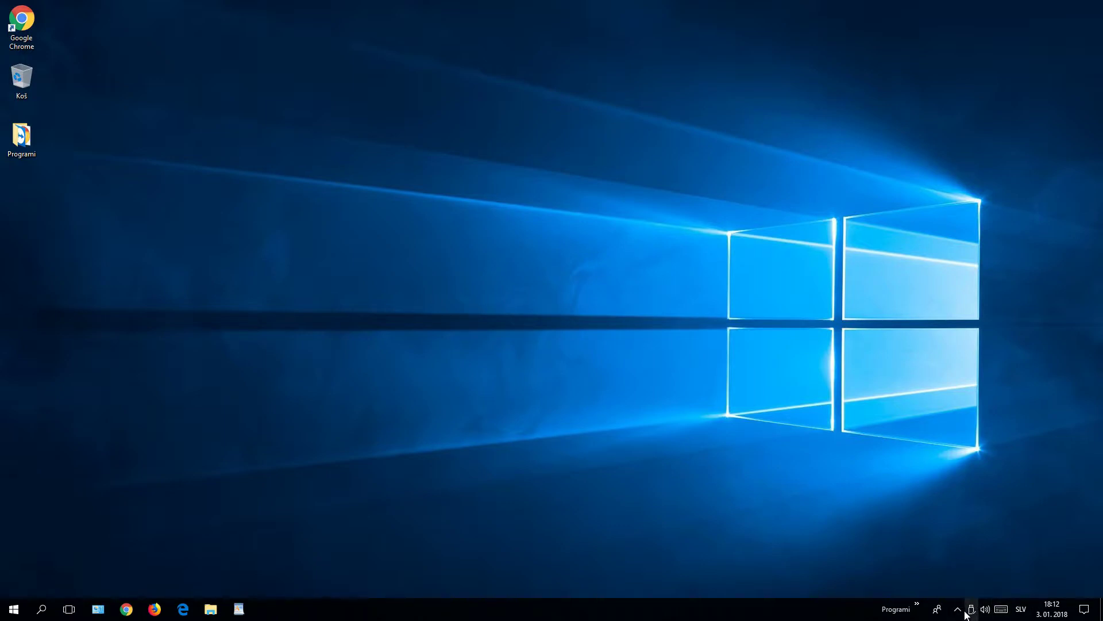
- Move the network icon out of the hidden notification icons so it sits directly on the taskbar
left_click(958, 610)
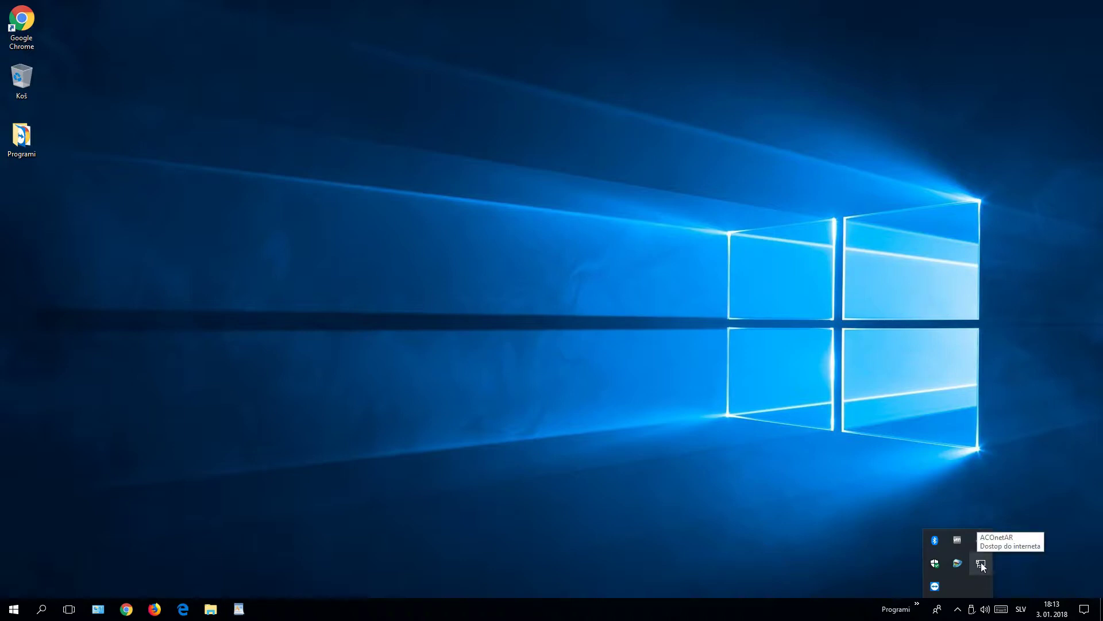
left_click_drag(981, 566, 956, 613)
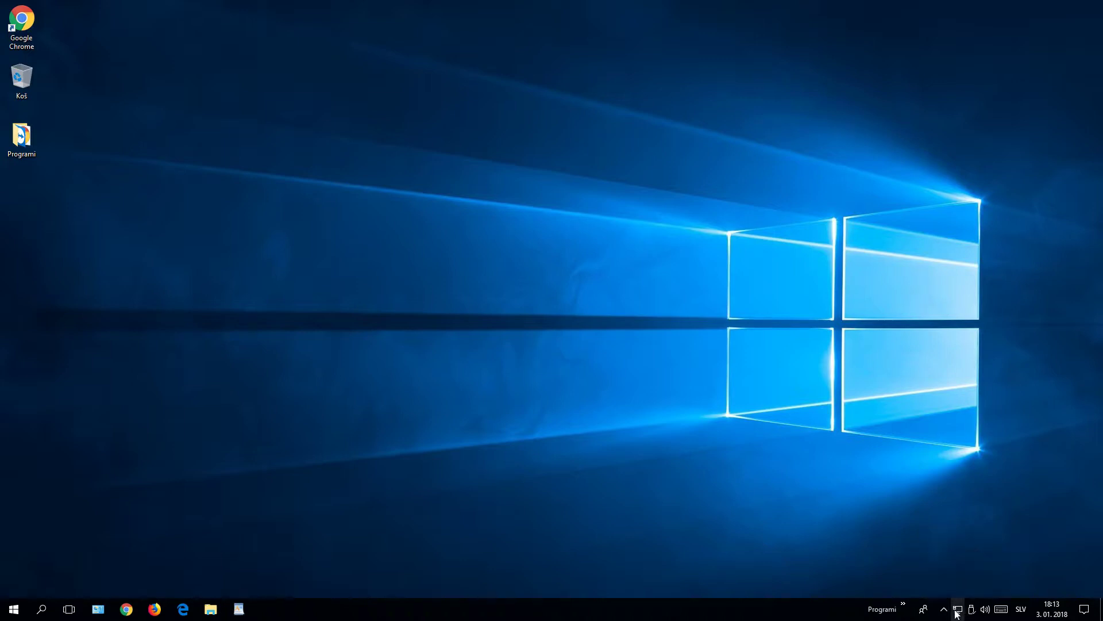
- Connect to the ACOnetAR Wi-Fi network with automatic connection enabled, entering the network security key
left_click(957, 611)
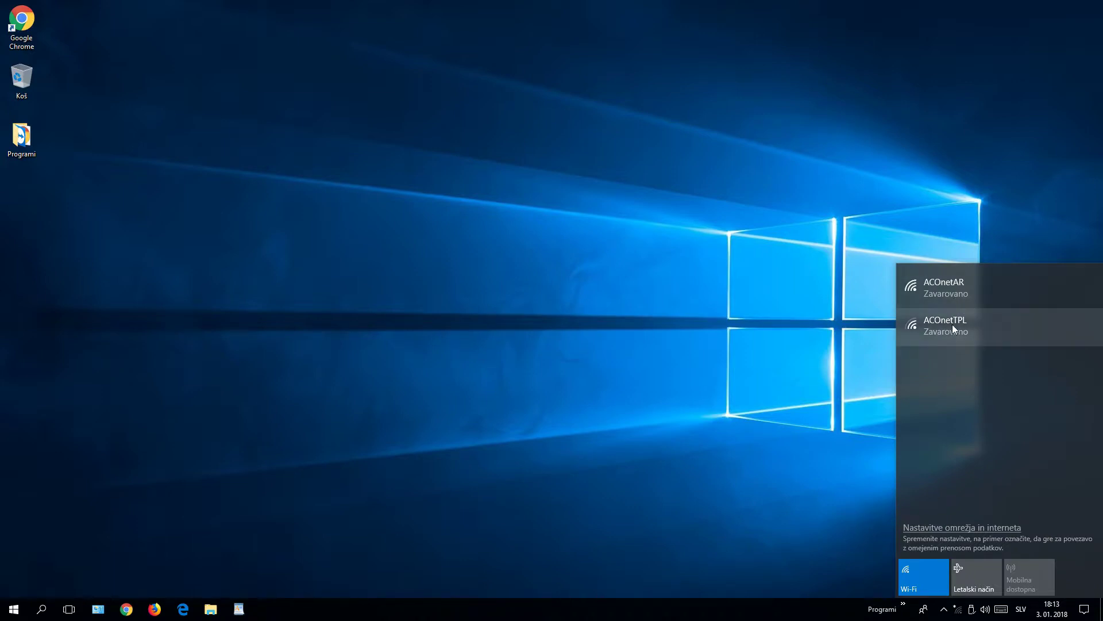
left_click(951, 295)
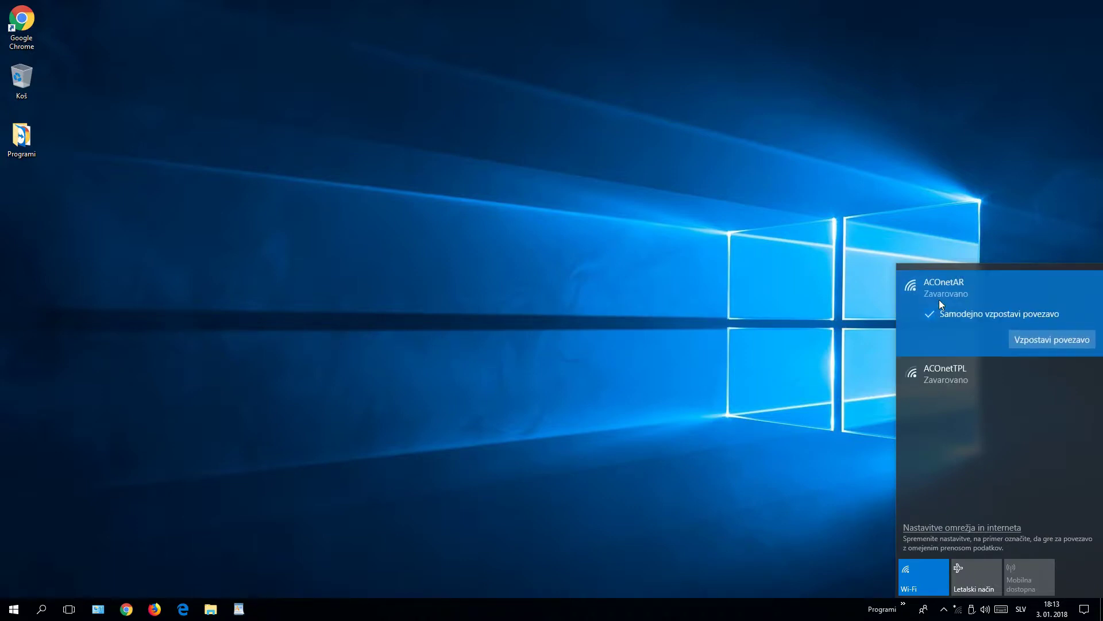
left_click(1056, 341)
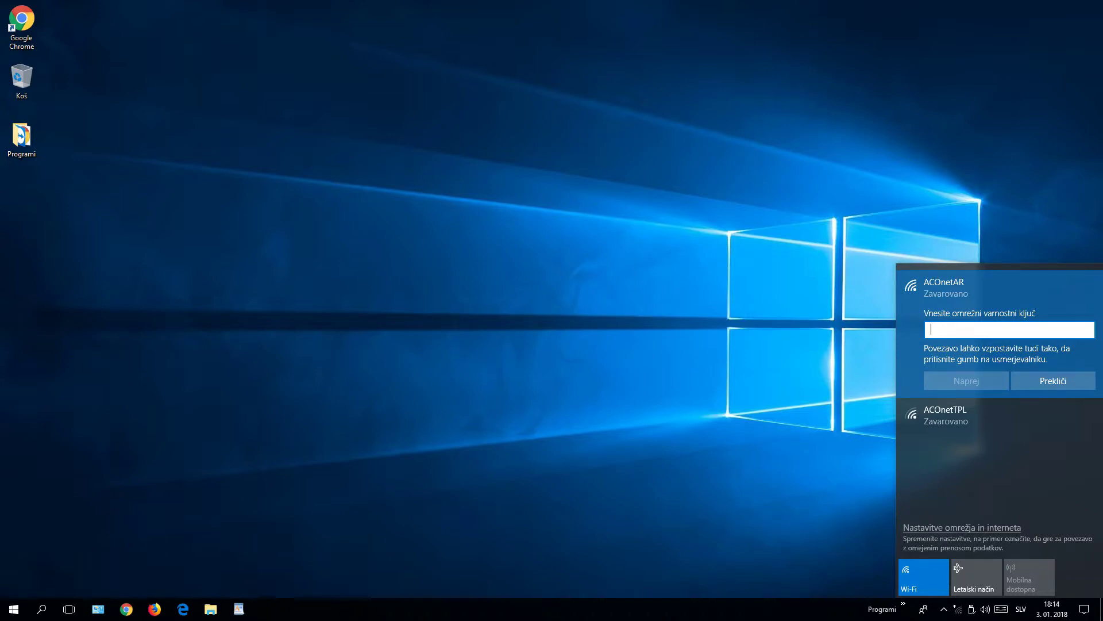
type("••••••••")
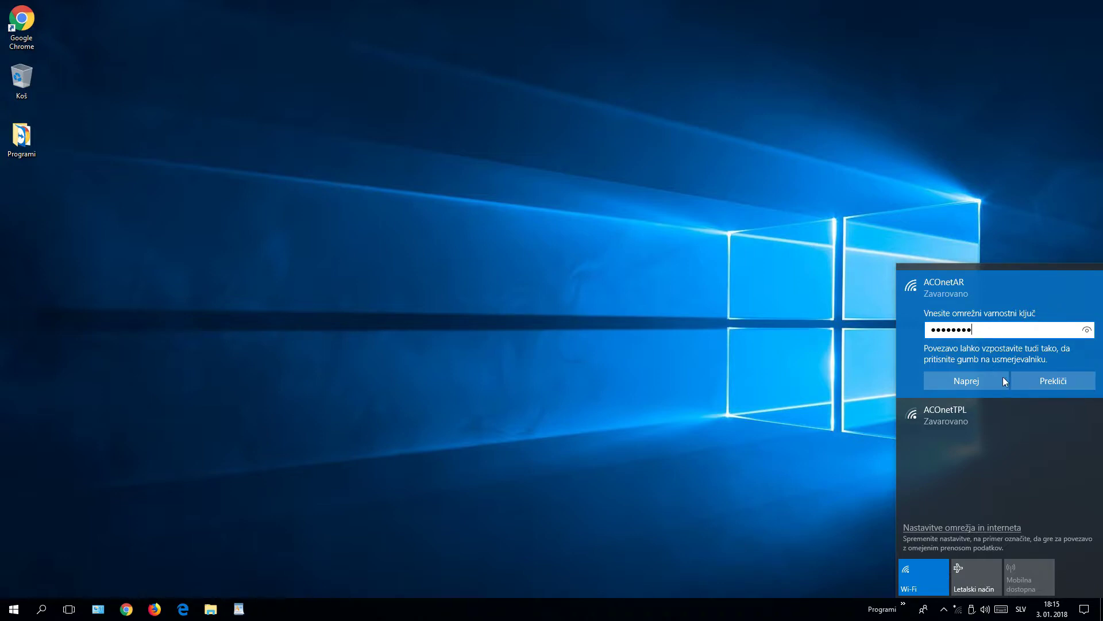
left_click(976, 382)
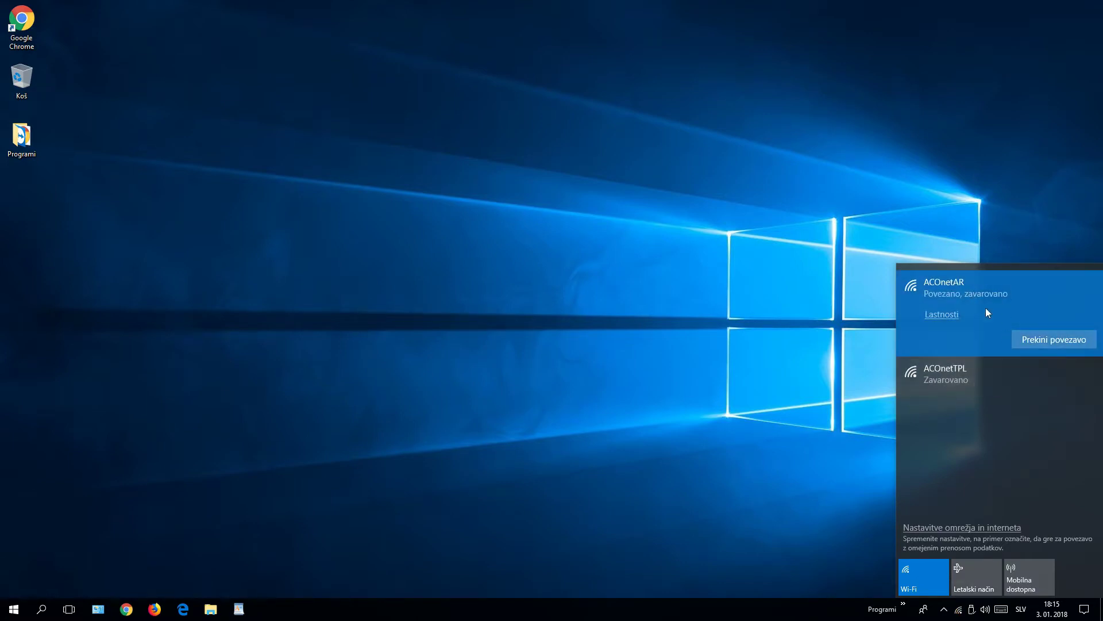
key("Escape")
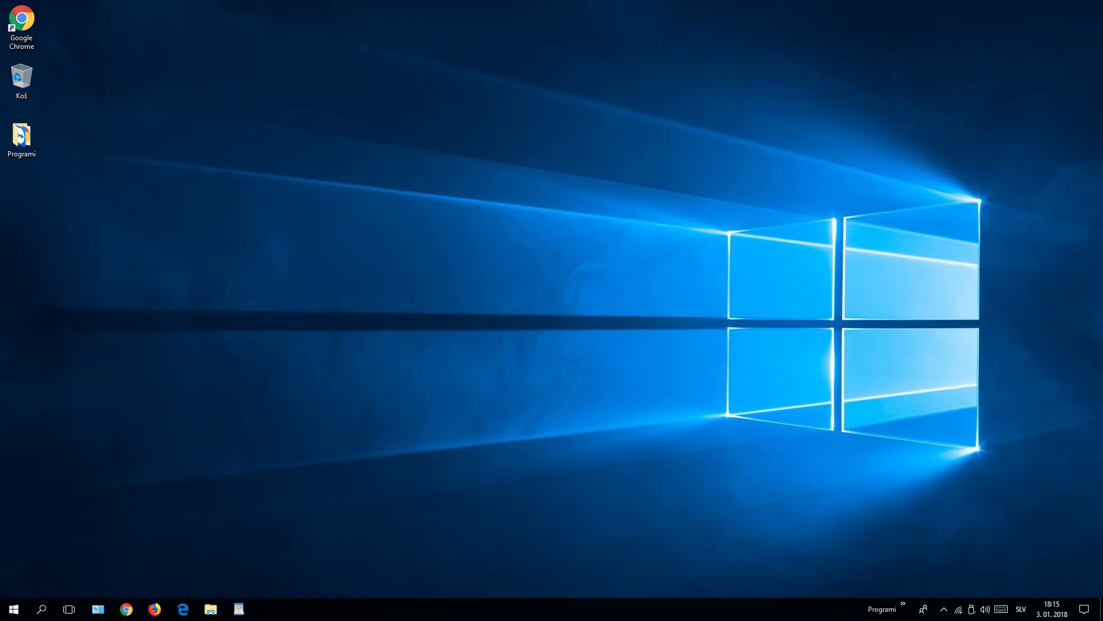
- Switch to Chrome, load YouTube and open the LAPSUS BAND - Lažo 4K video to test the internet connection
left_click(136, 616)
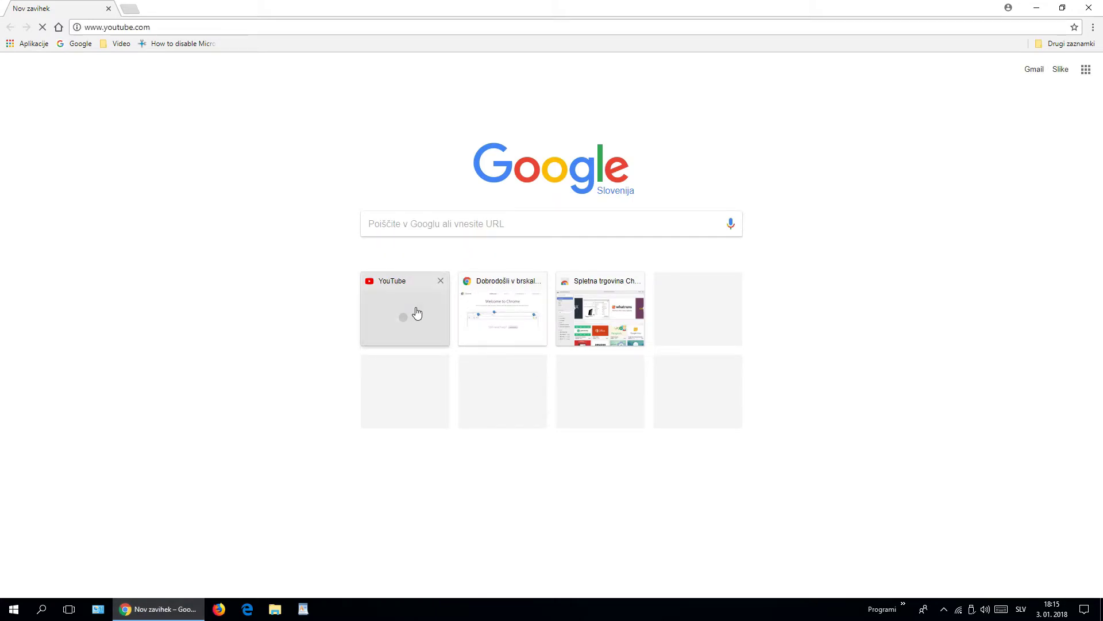
left_click(417, 314)
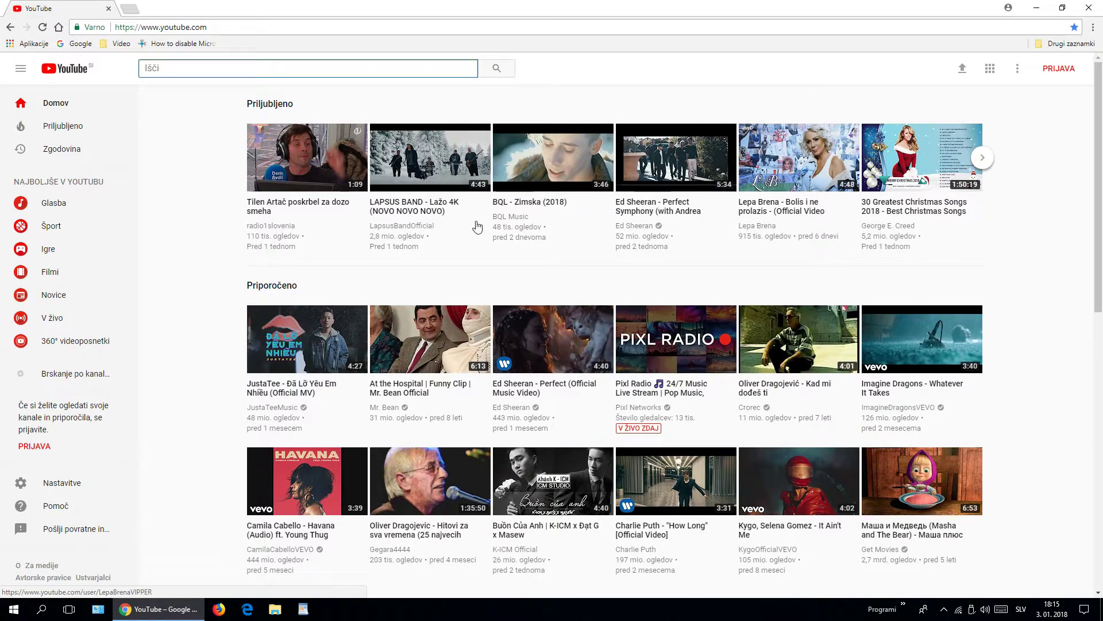
left_click(462, 202)
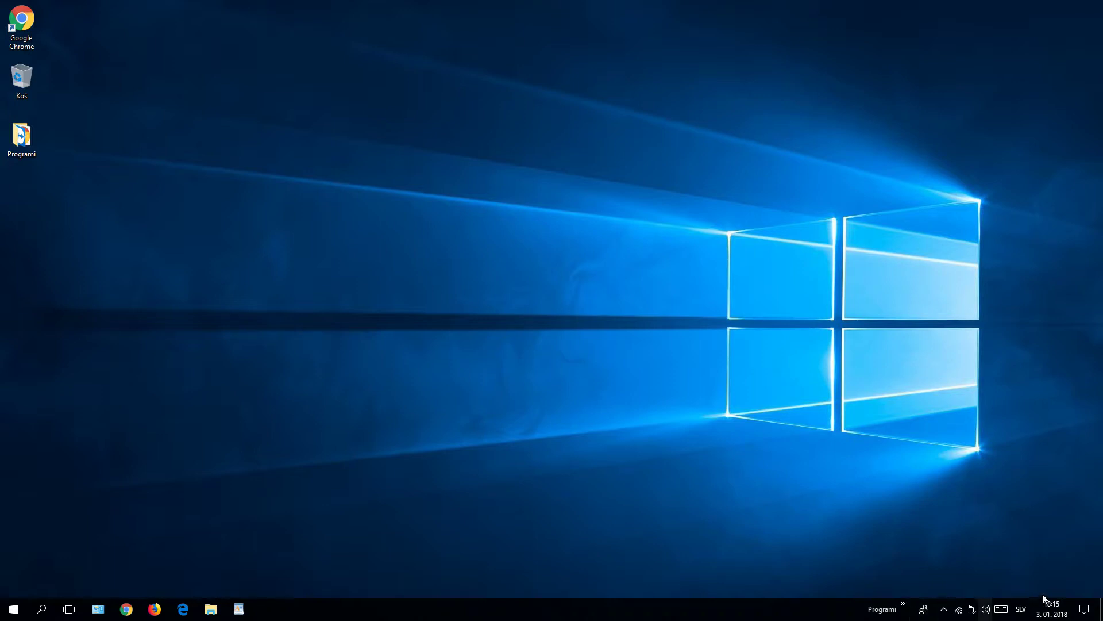
- Turn off the use of online sign-up for Hotspot 2.0 networks in the Wi-Fi section of the network settings
left_click(961, 610)
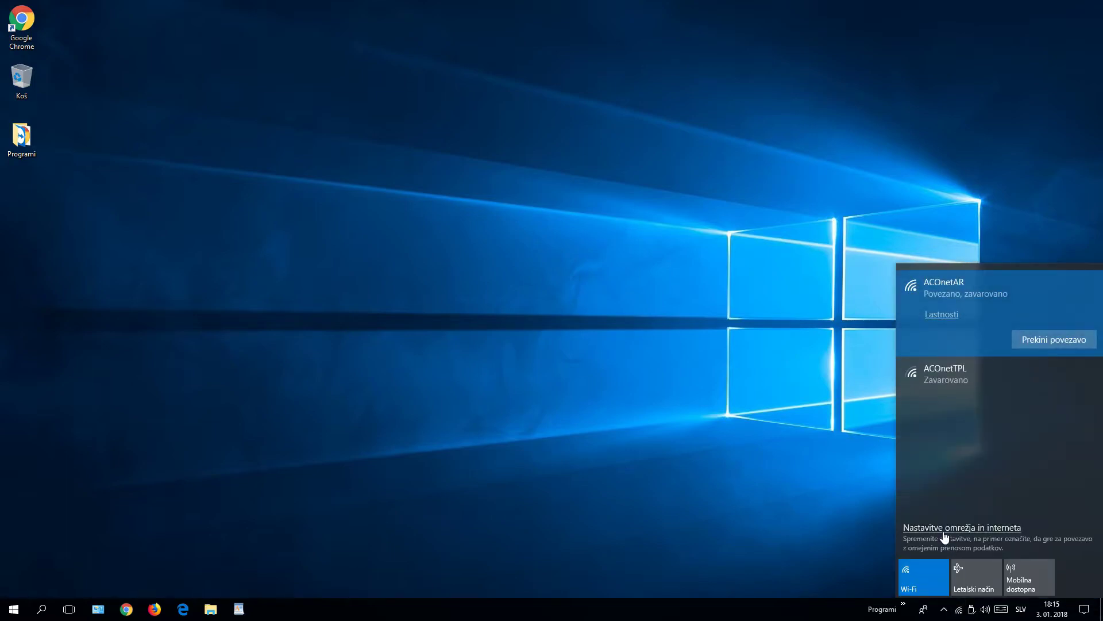
left_click(944, 535)
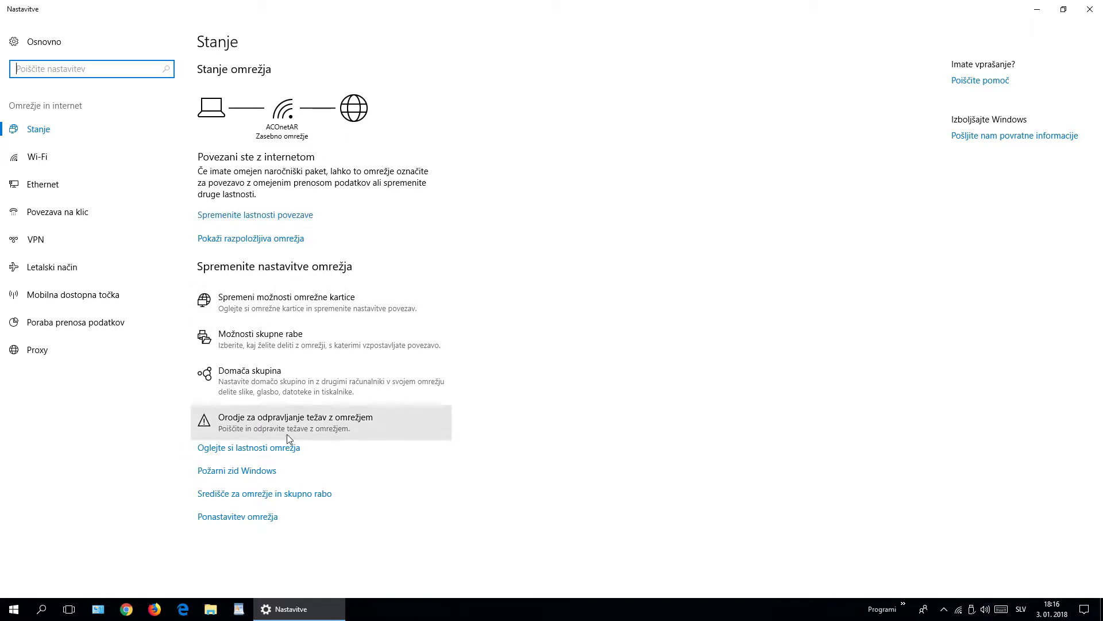
left_click(39, 162)
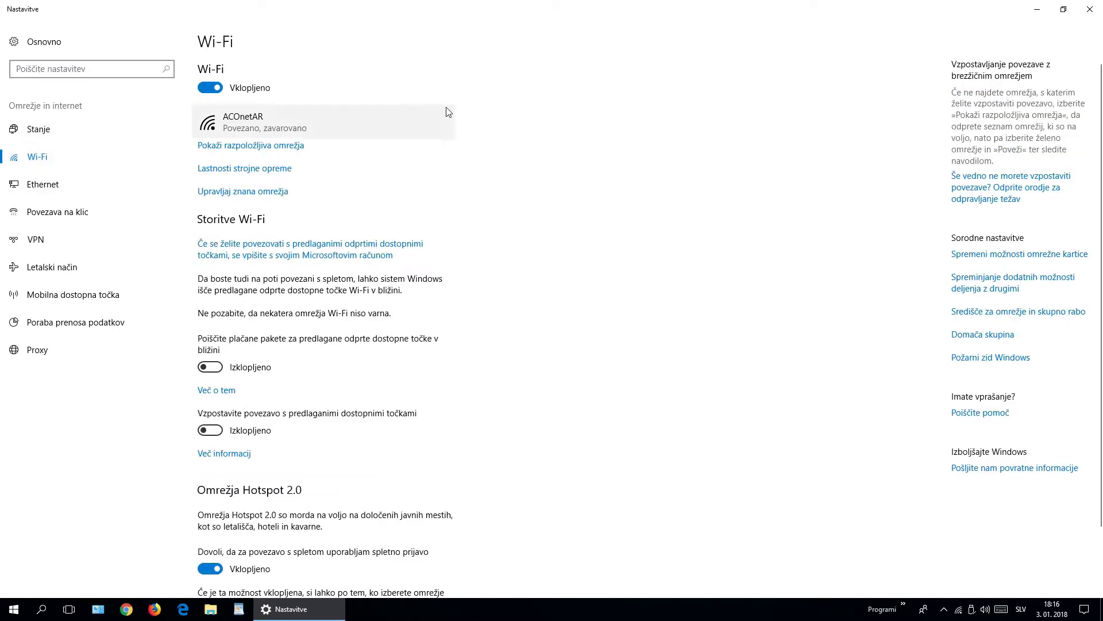
left_click(214, 569)
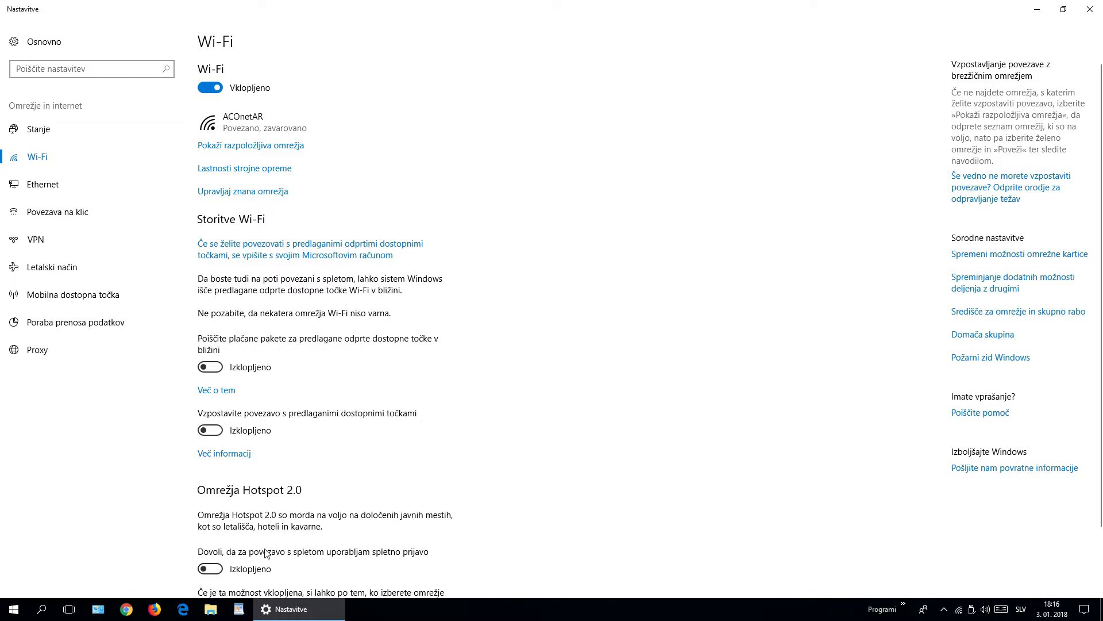
- Look through the Ethernet, Wi-Fi and network status pages, and close Settings
left_click(44, 176)
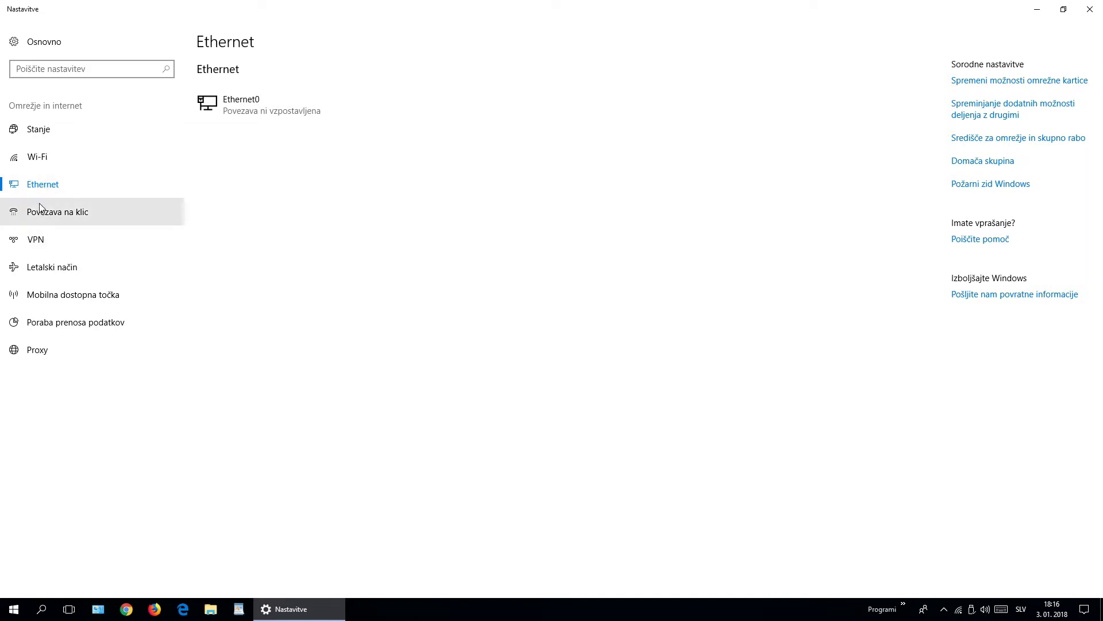
left_click(41, 159)
left_click(46, 133)
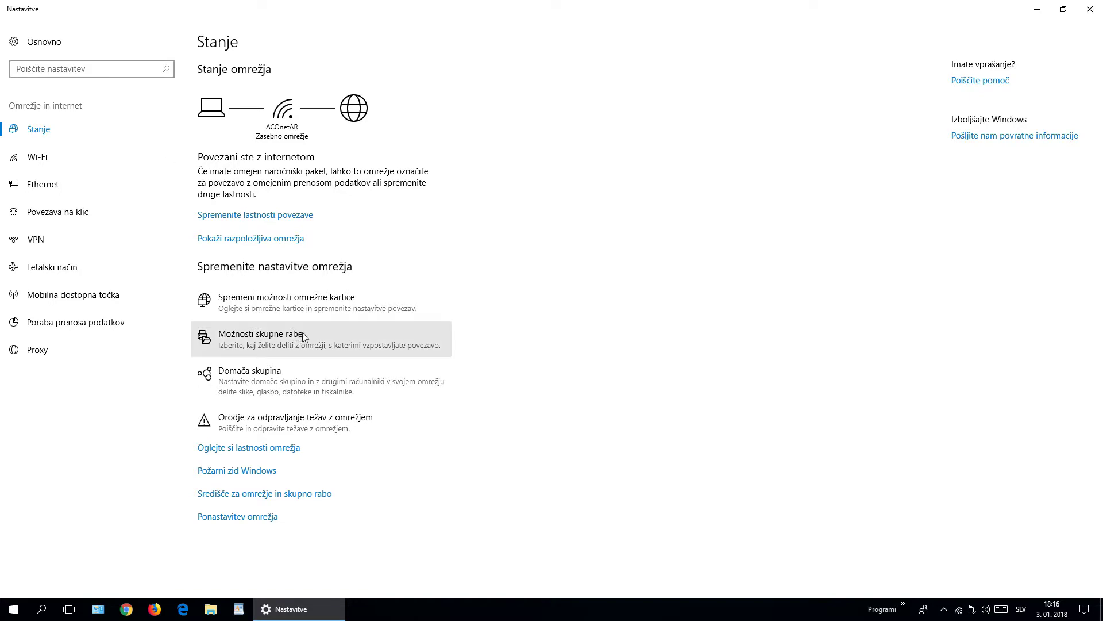
left_click(1089, 9)
- Reopen Settings and go to the Network and Sharing Center from the Wi-Fi page under Network and Internet
left_click(3, 614)
left_click(13, 555)
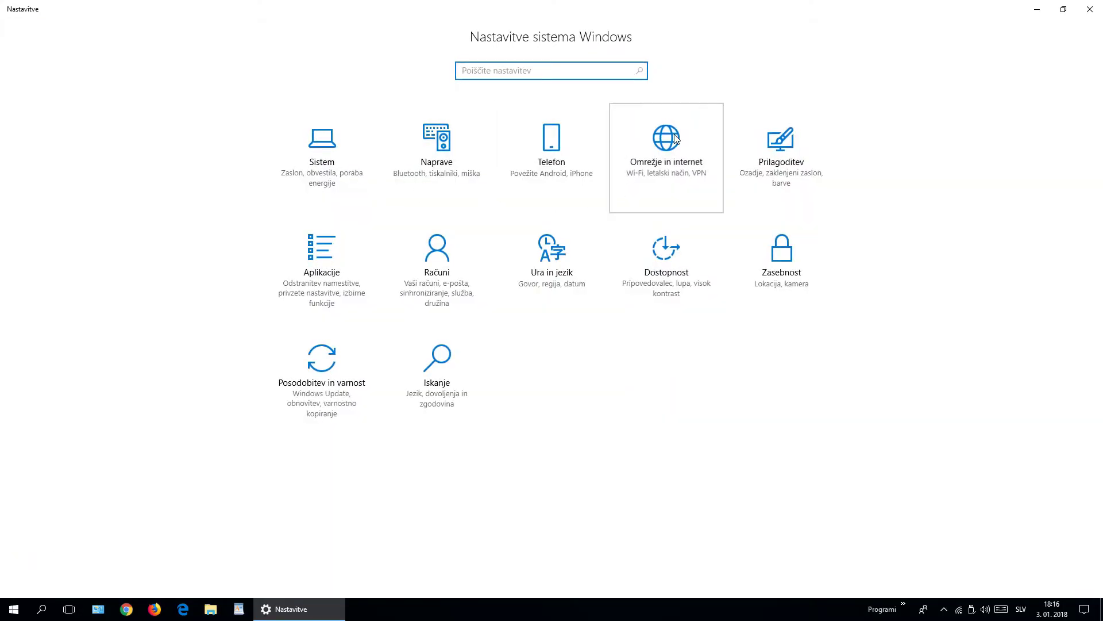
left_click(677, 139)
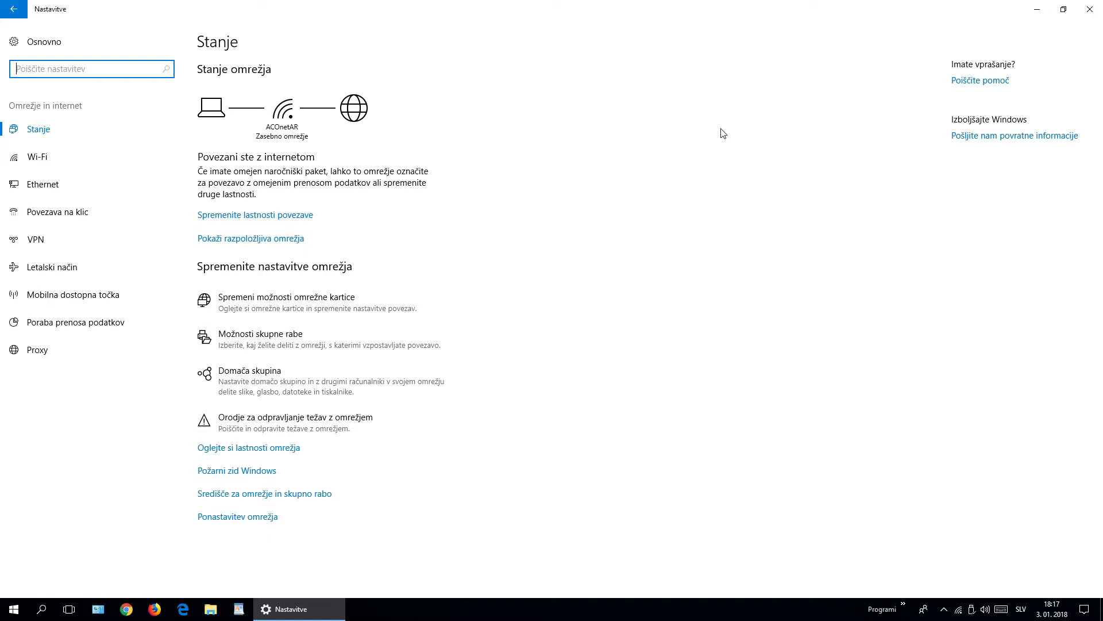
left_click(41, 167)
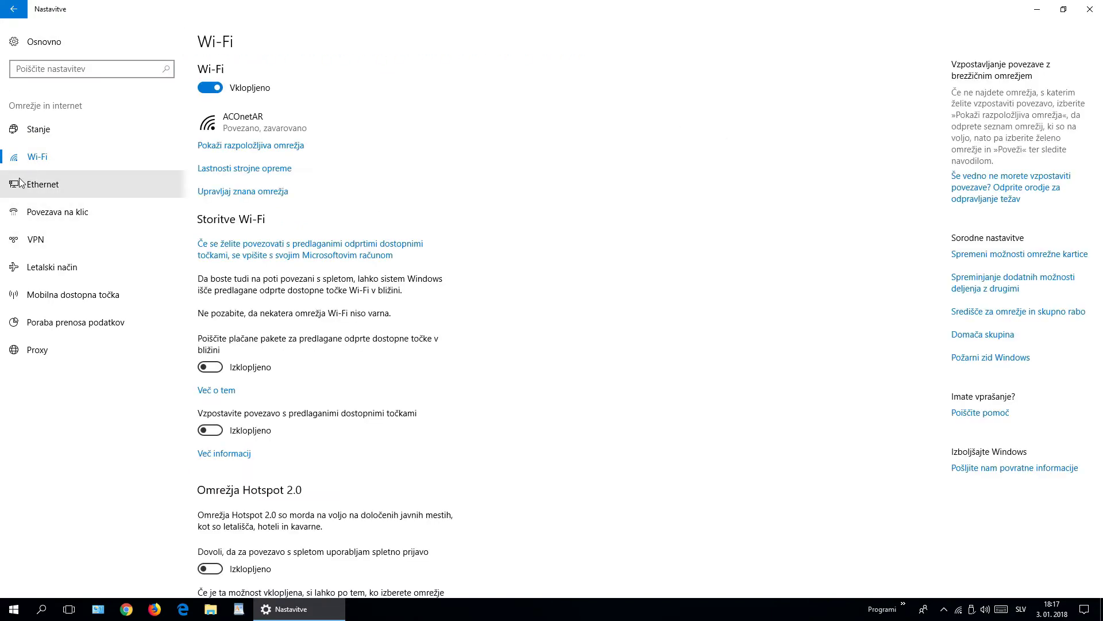
left_click(1033, 316)
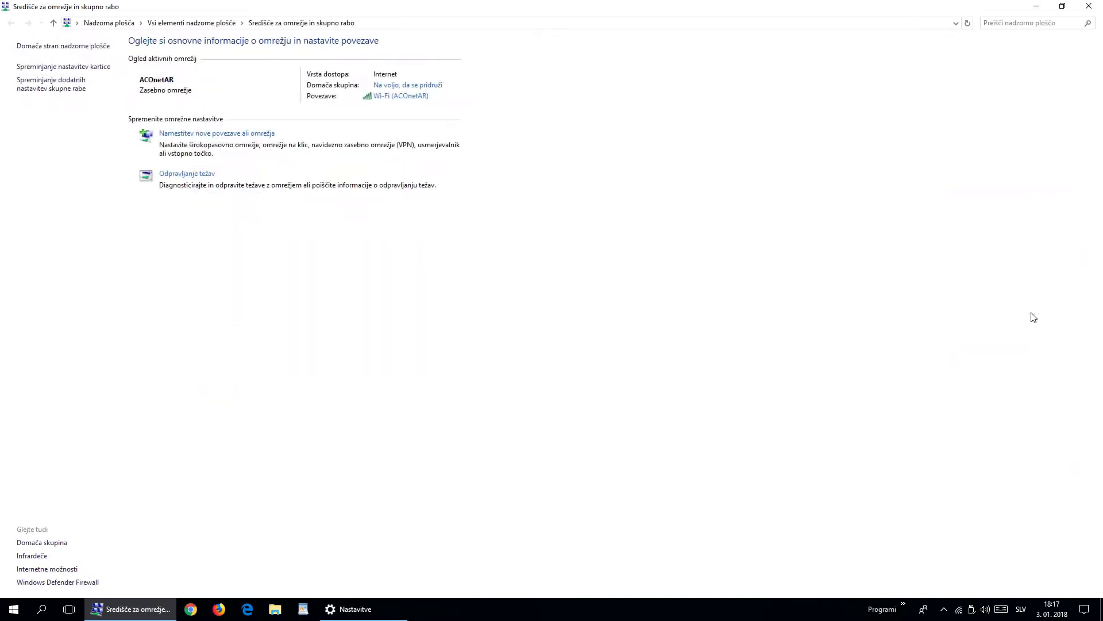
- Bring up the list of network adapters for changing their settings and highlight all of them briefly
left_click(48, 66)
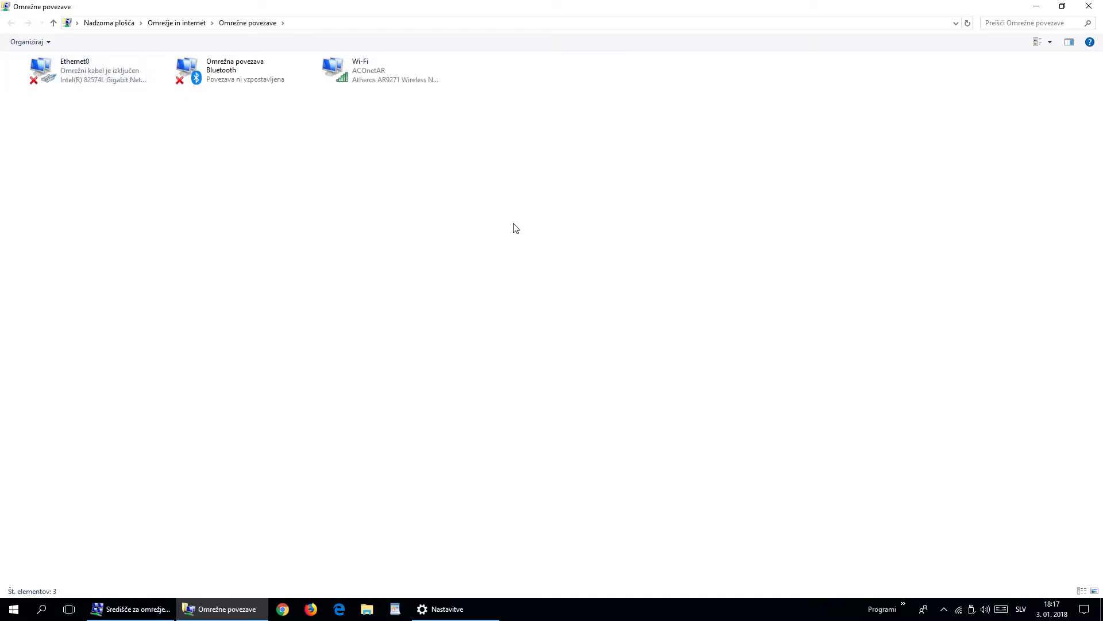
left_click_drag(623, 140, 1, 69)
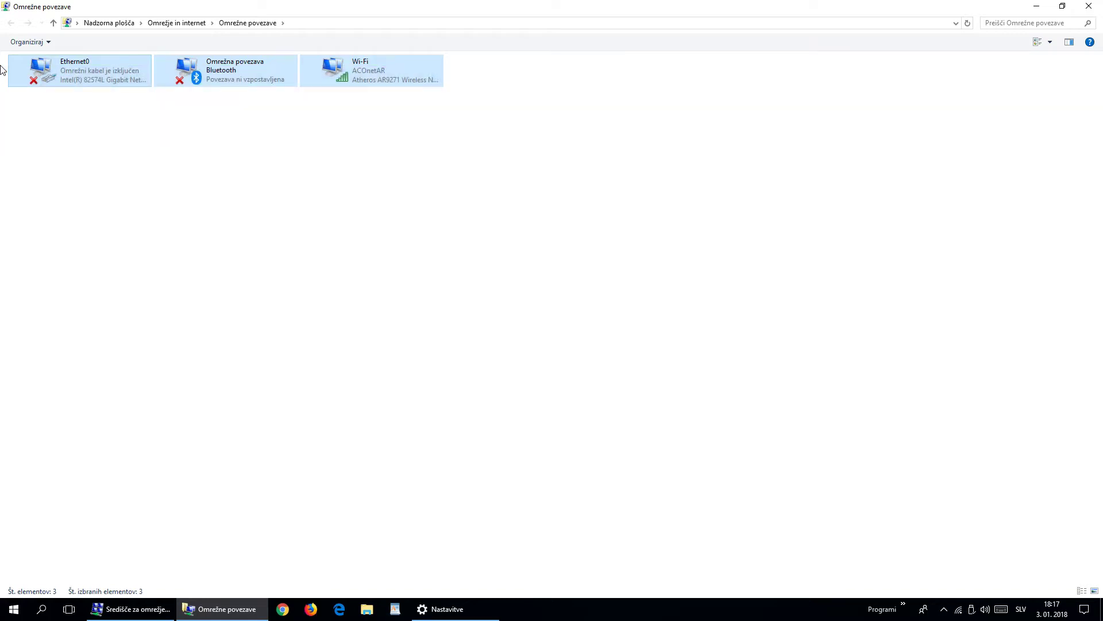
left_click(247, 190)
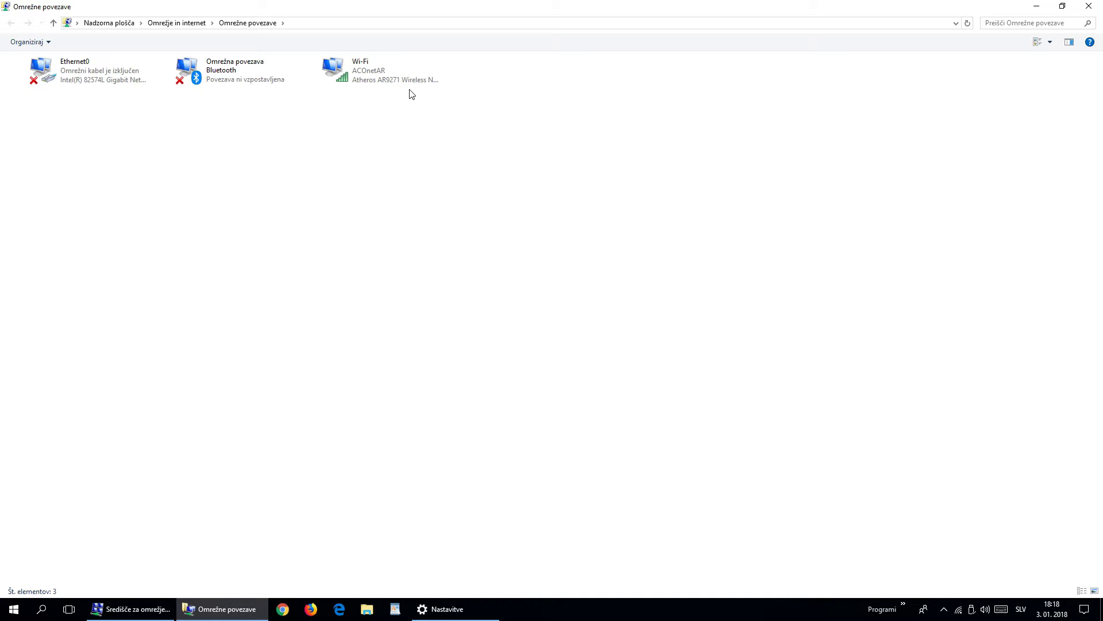
- Open the Internet Protocol IPv4 (TCP/IPv4) properties of the Wi-Fi adapter and move the dialog clear of its parent window
right_click(375, 69)
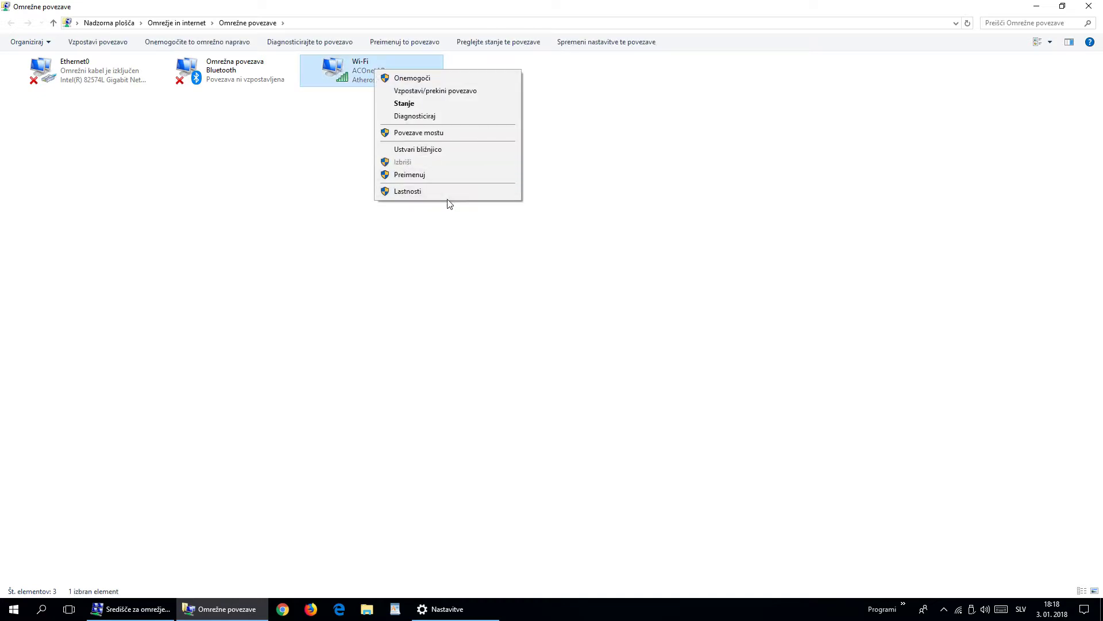
left_click(426, 191)
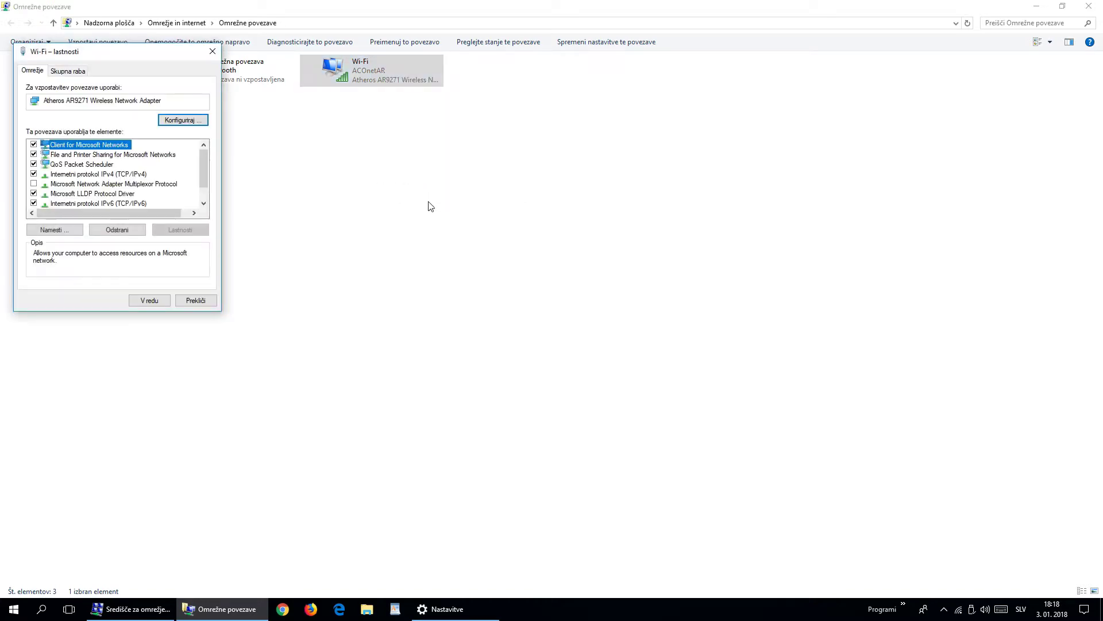
left_click(114, 174)
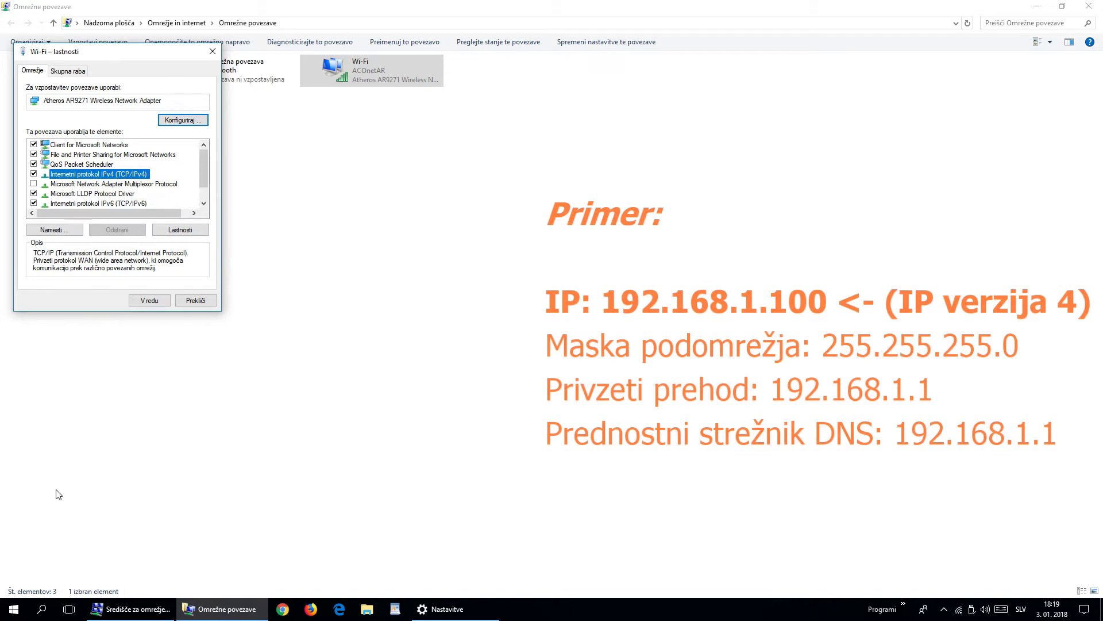
double_click(121, 178)
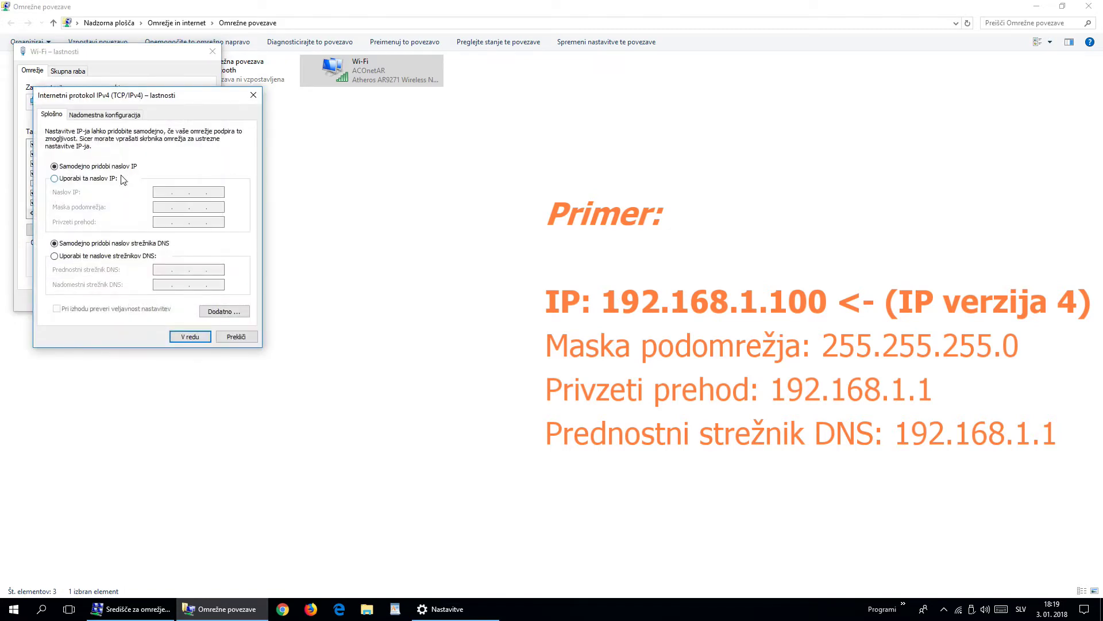
left_click(253, 96)
left_click(189, 231)
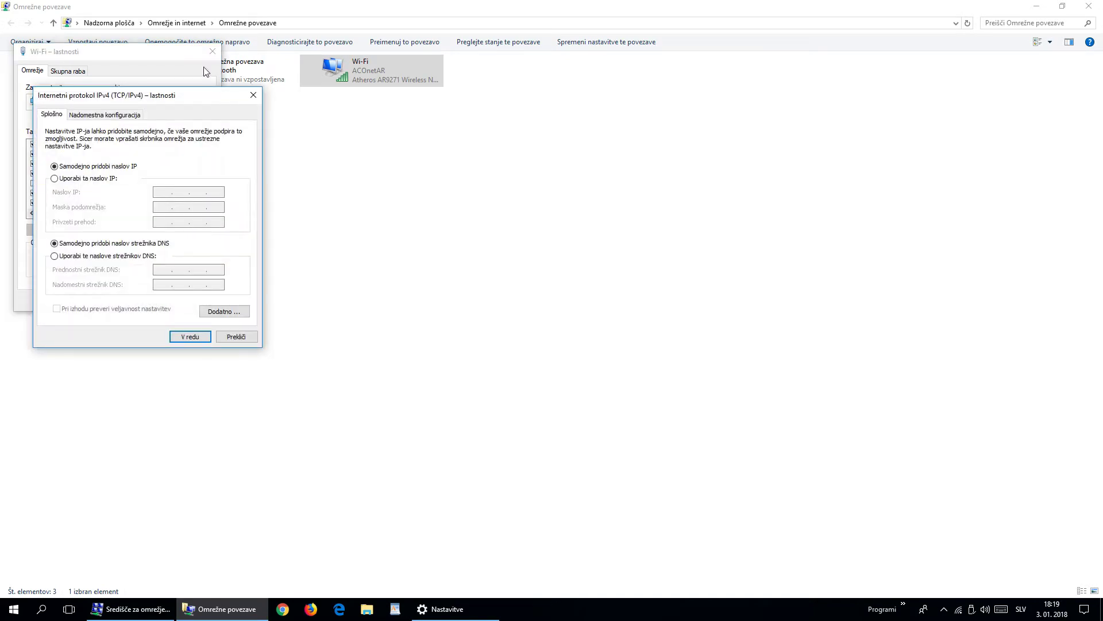
left_click_drag(150, 98, 495, 178)
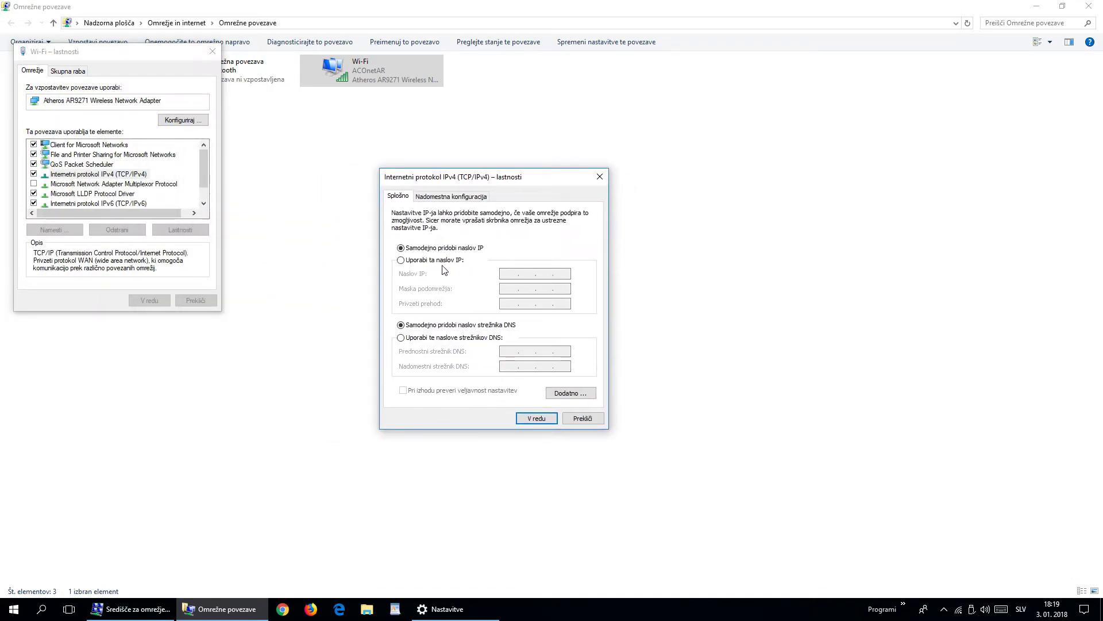
- Assign the static IP address 192.168.1.100 with subnet mask 255.255.255.0, default gateway 192.168.1.1 and preferred DNS server 192.168.1.1
left_click(401, 261)
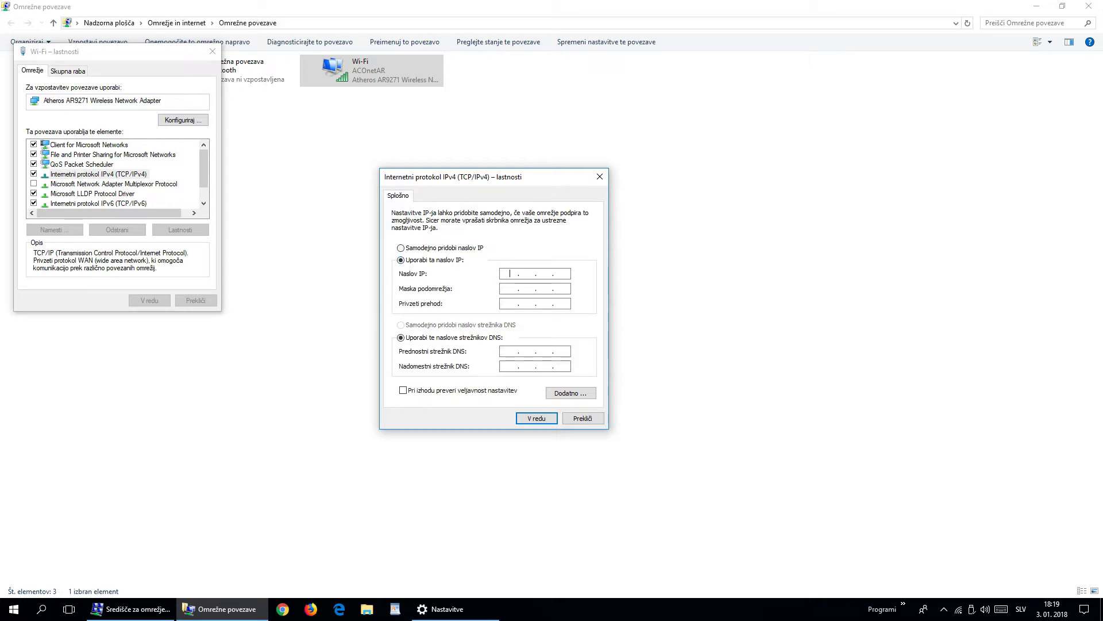
type("192.168.1.100")
key("Tab")
double_click(543, 288)
type("2555")
double_click(543, 288)
type("2")
type("55 . 255 . 255 .")
type("0")
type("192 . ")
type("168 . 1 . 1")
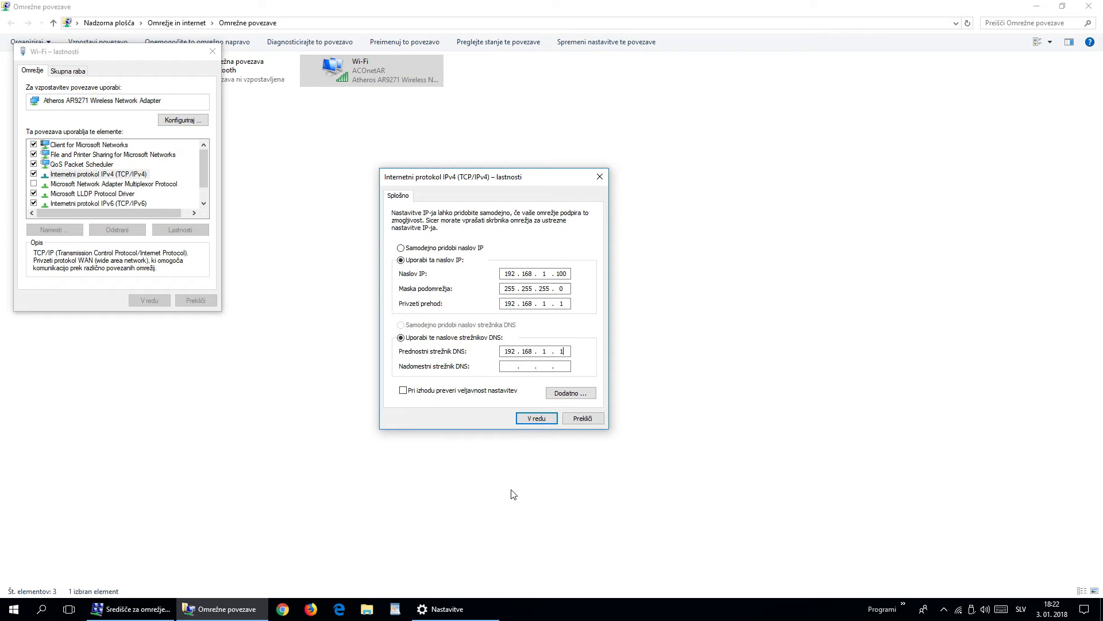
left_click(535, 418)
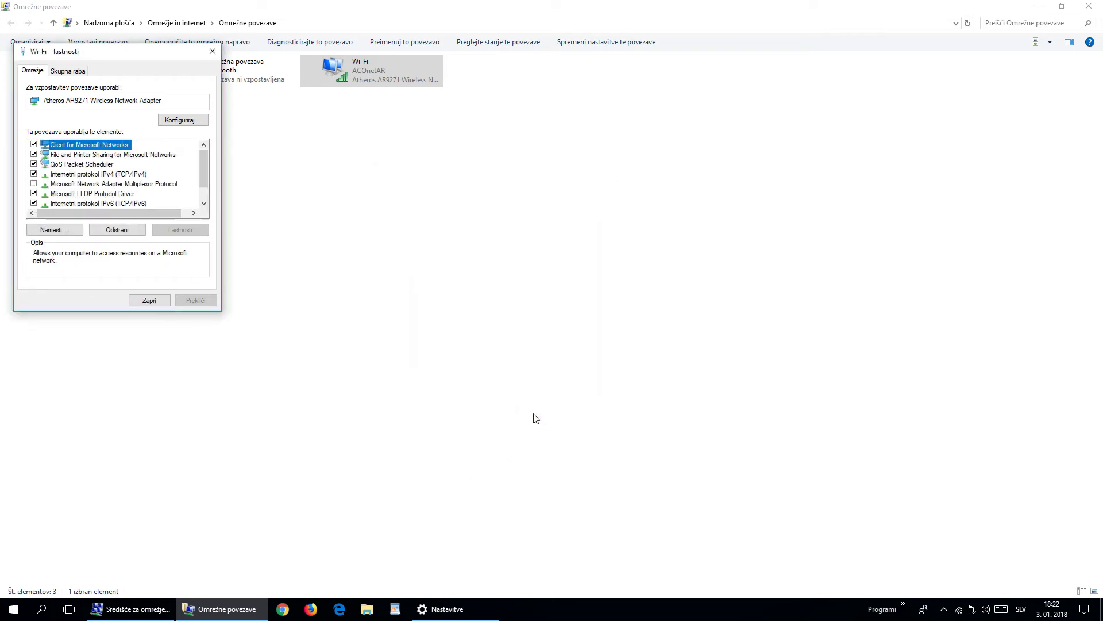
- Set the Wi-Fi adapter's IPv4 properties to obtain both the IP address and the DNS server address automatically
double_click(127, 176)
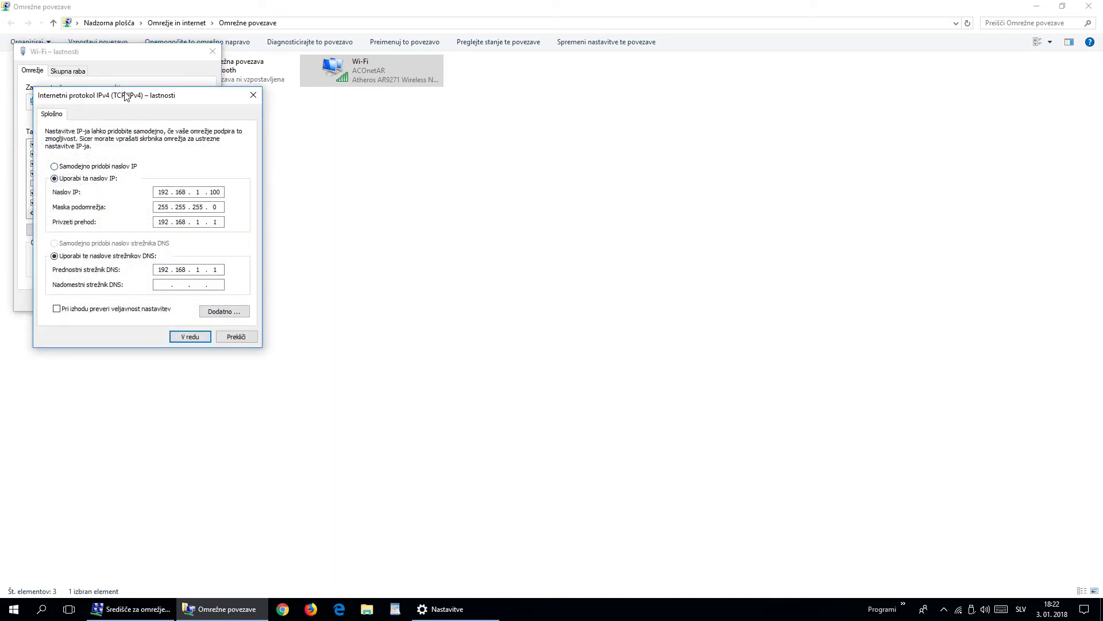
left_click_drag(126, 96, 400, 151)
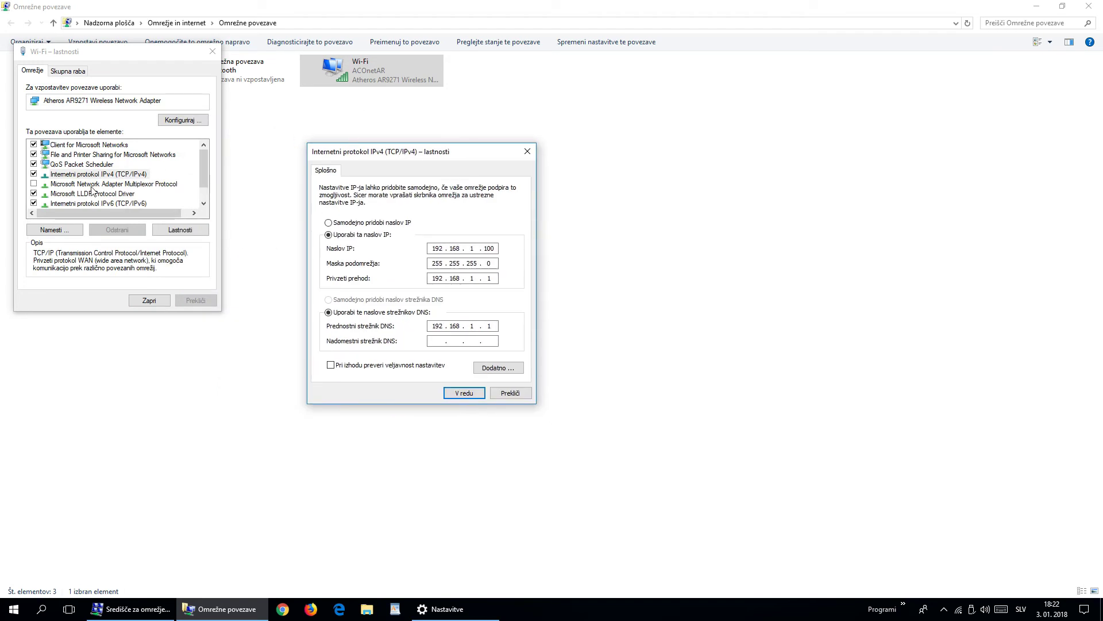
left_click(351, 223)
left_click(358, 300)
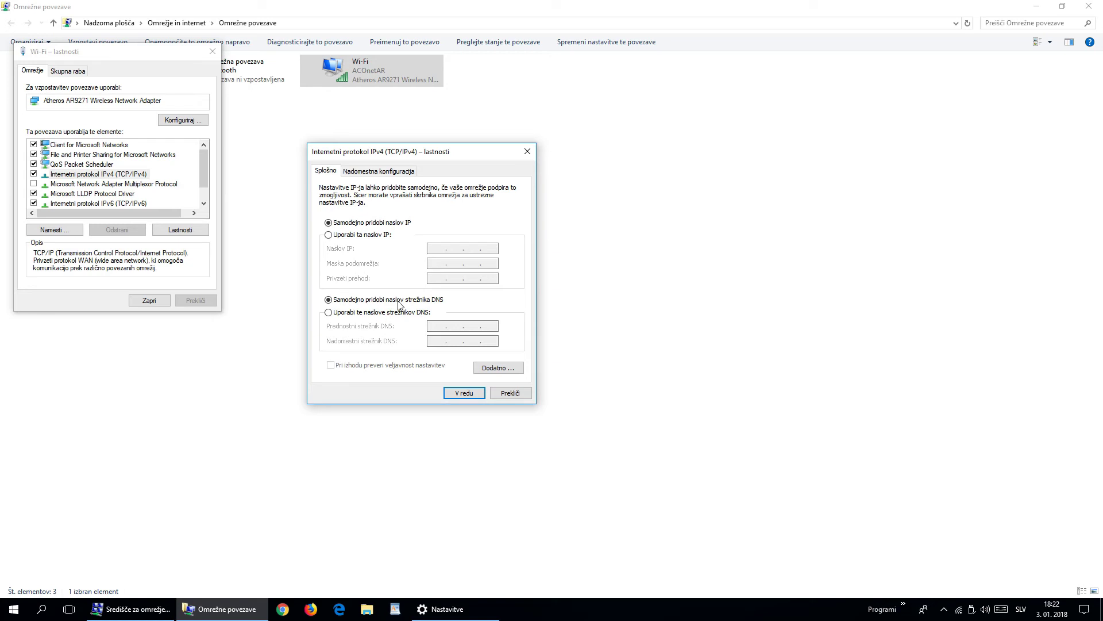
left_click(468, 395)
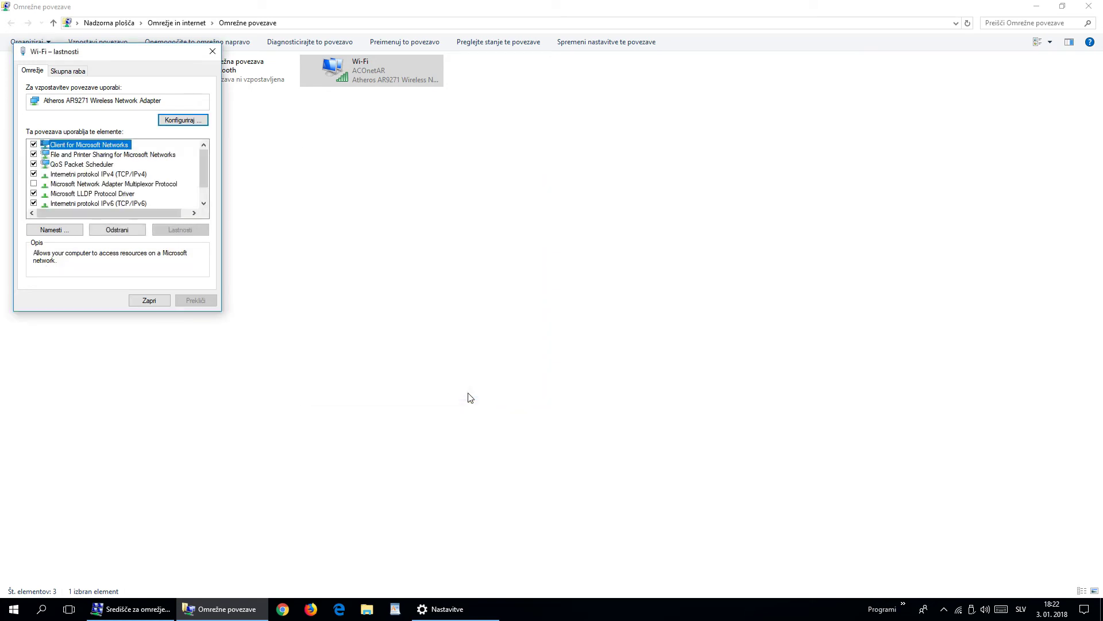